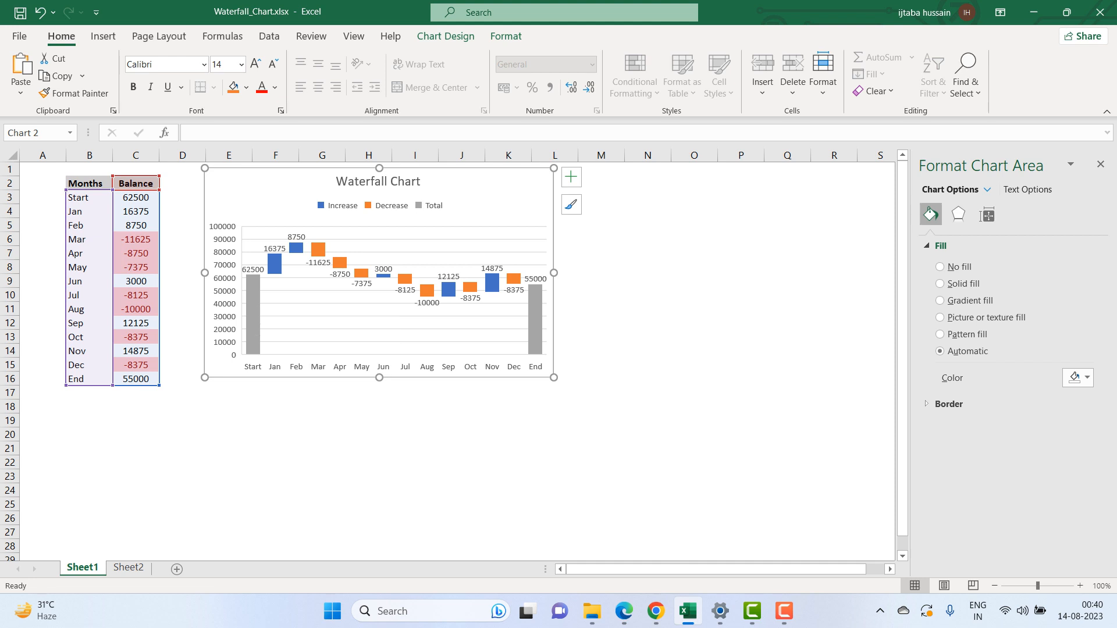
Step: Switch to Sheet2 and review the Start, End, January and March entries in the Months and Balance table
mouse_move(253, 287)
click(128, 567)
click(89, 212)
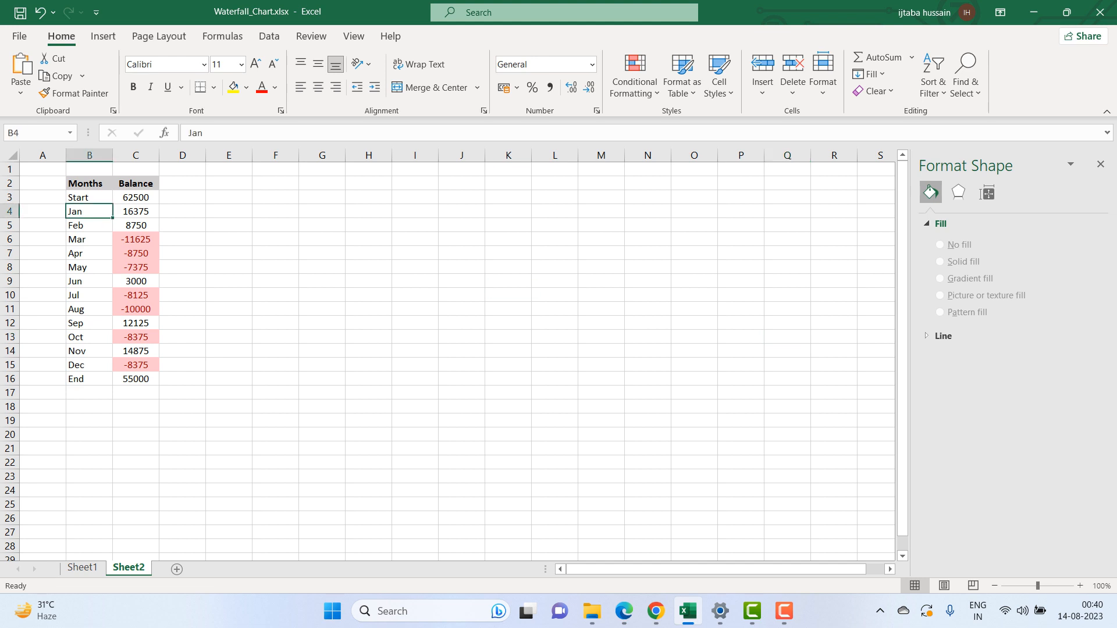
click(89, 198)
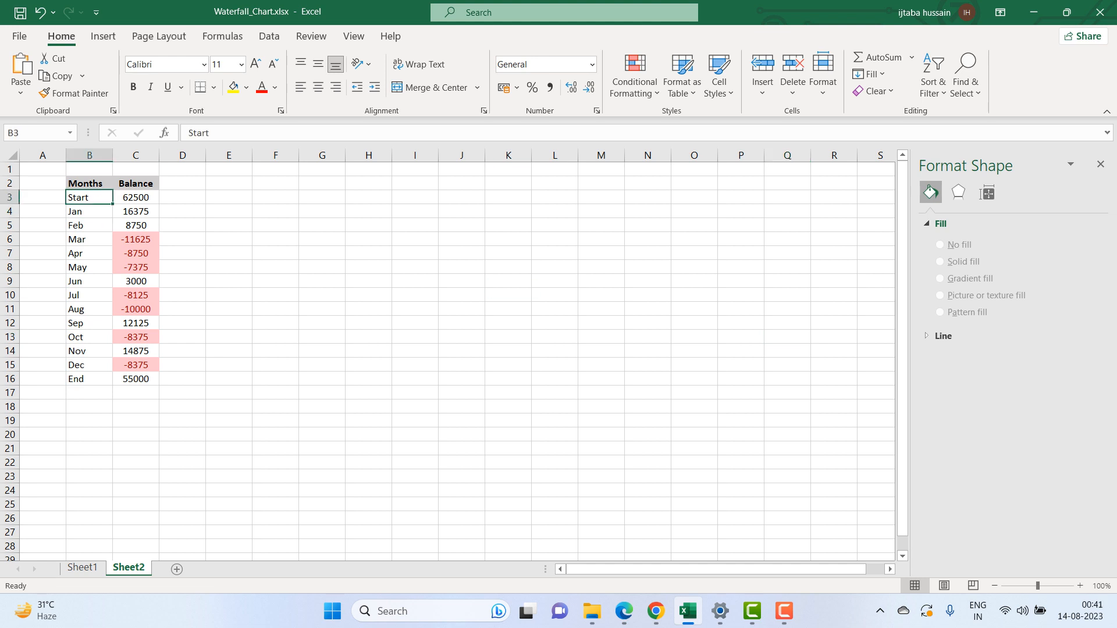
click(136, 198)
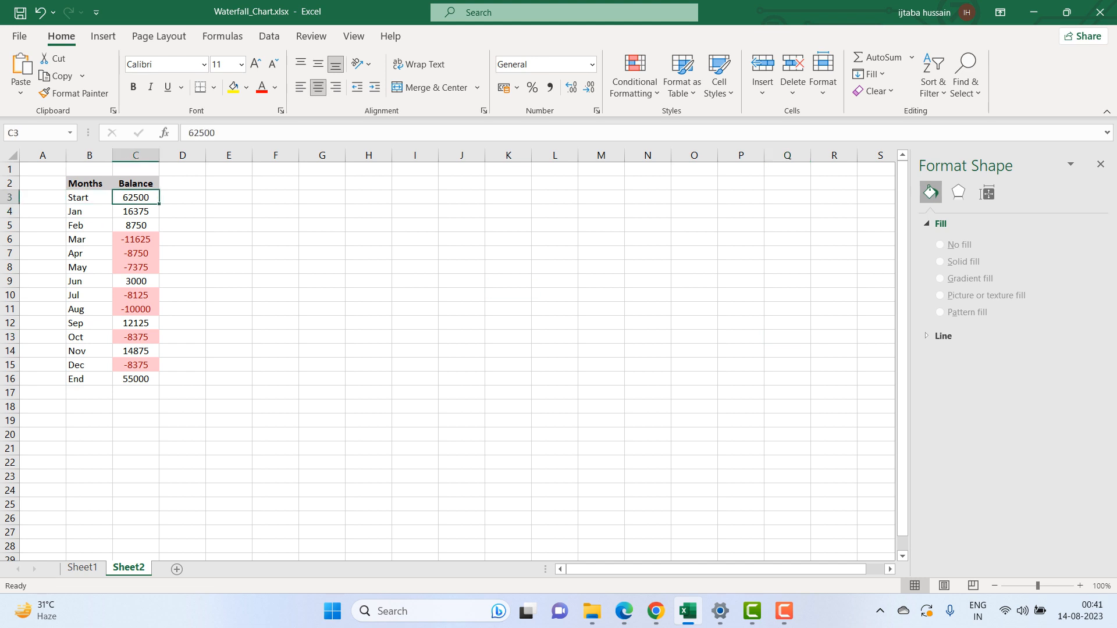
click(89, 379)
click(136, 380)
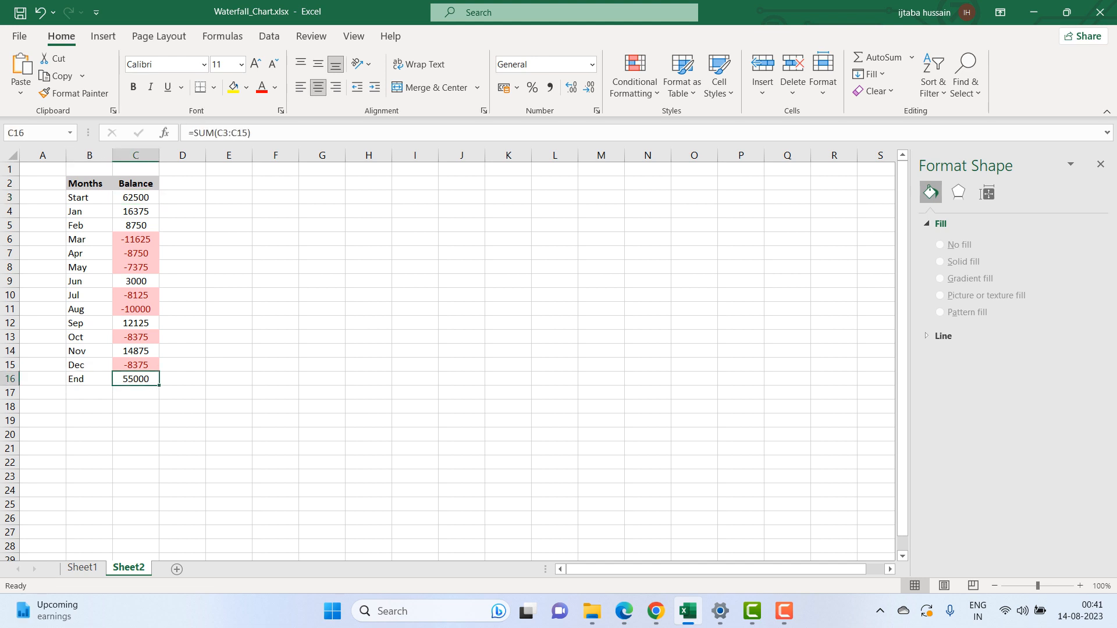
click(136, 211)
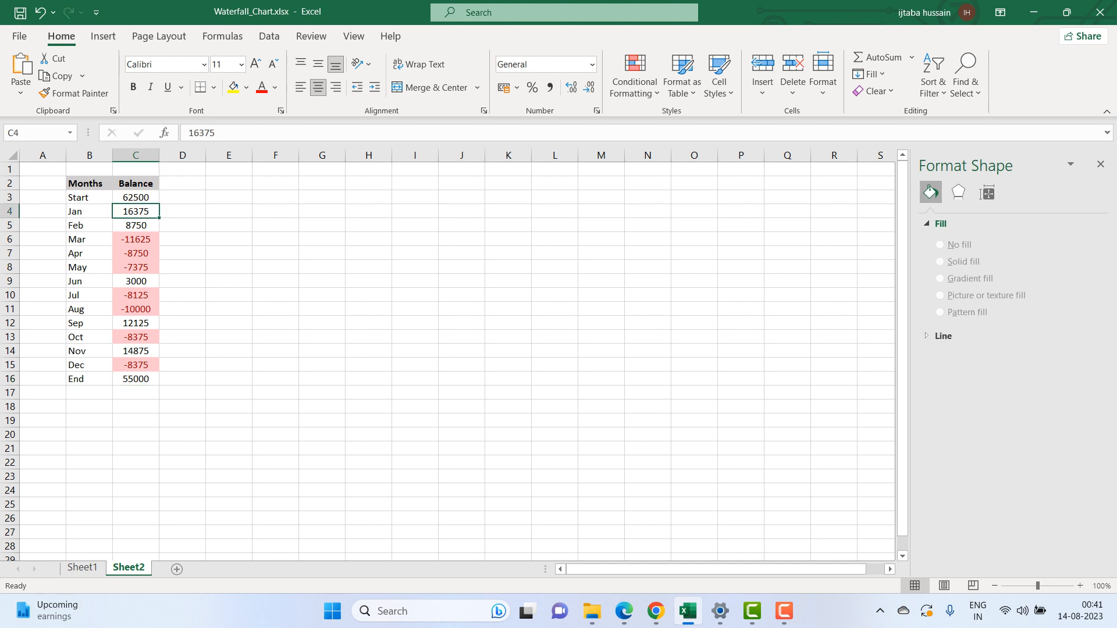
click(136, 240)
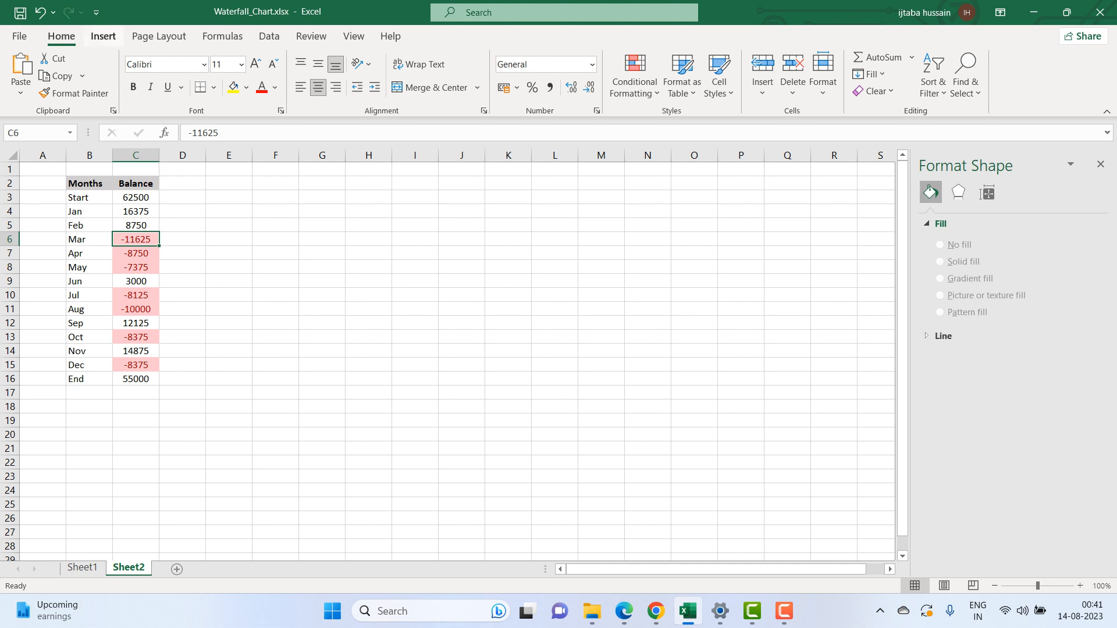
Step: Insert a Waterfall chart from the Months and Balance data and place it beside the table, starting at row 1
click(103, 36)
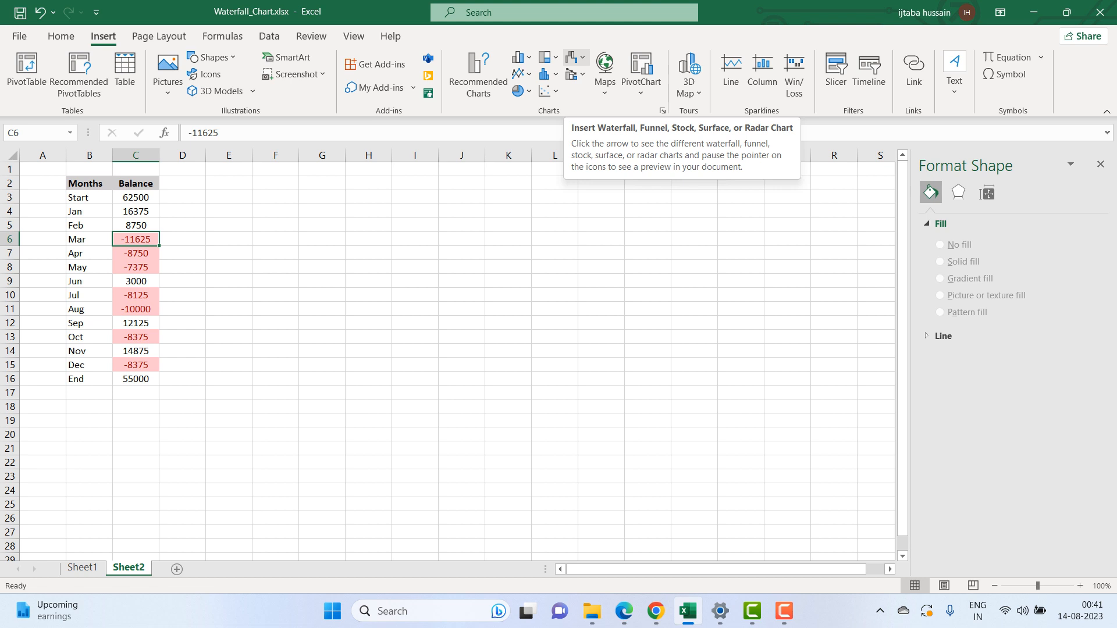
click(574, 57)
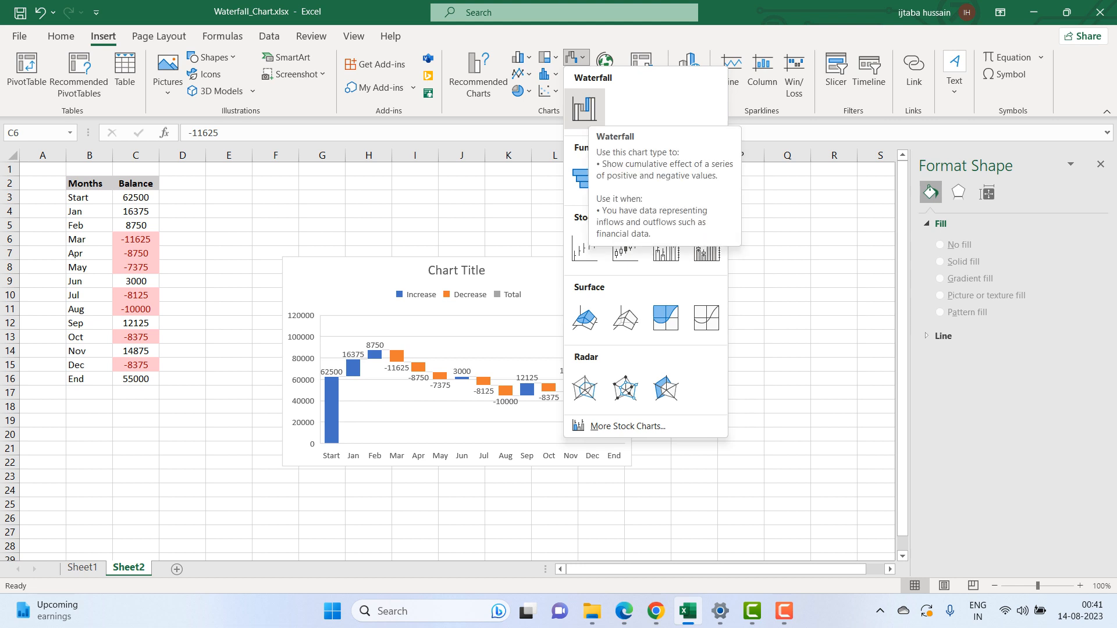
click(584, 107)
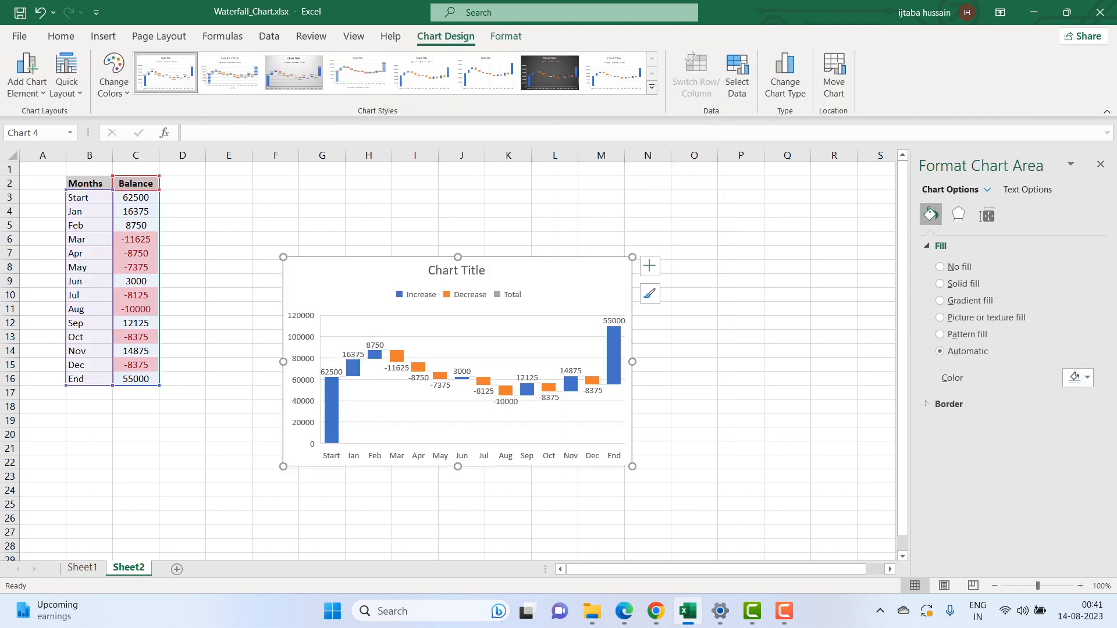
drag(576, 268, 492, 178)
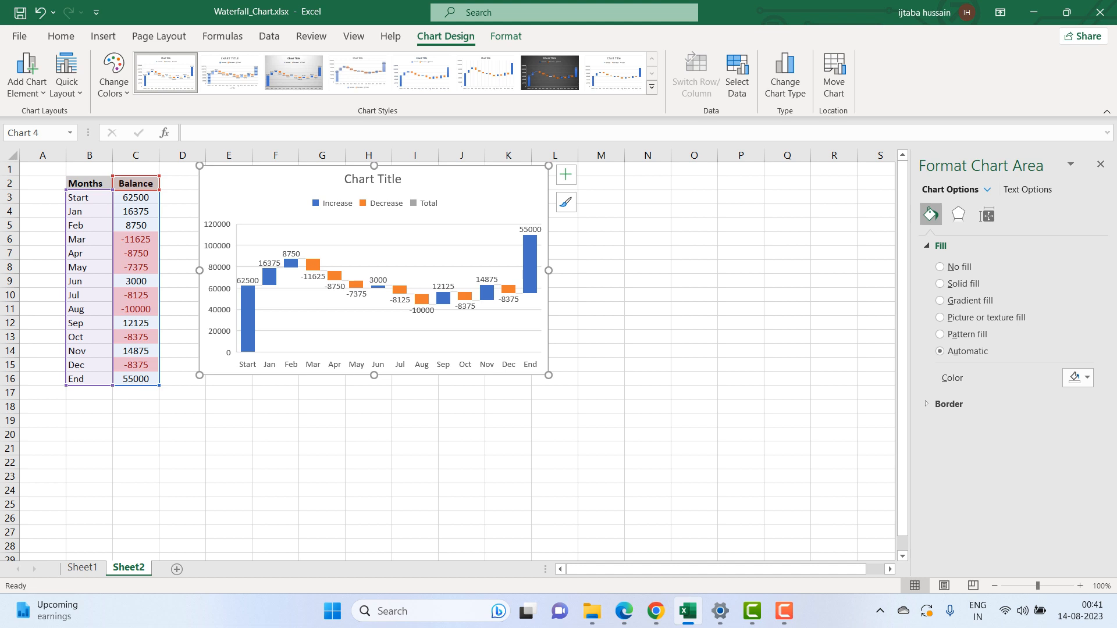
Step: Set the End column of the waterfall chart as a total
click(530, 265)
click(530, 264)
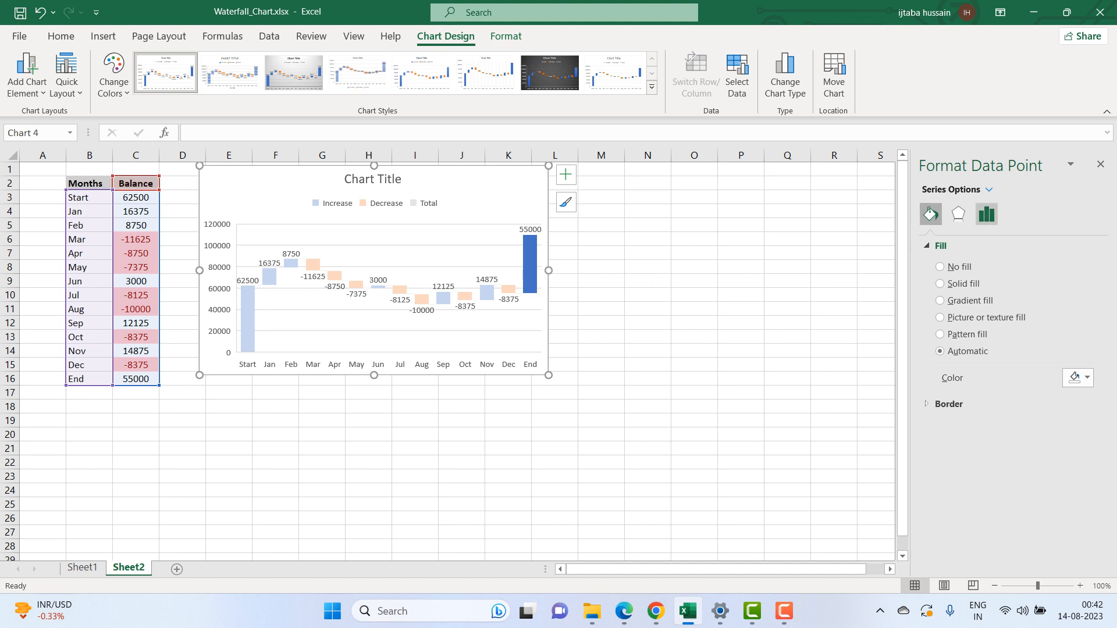
click(986, 214)
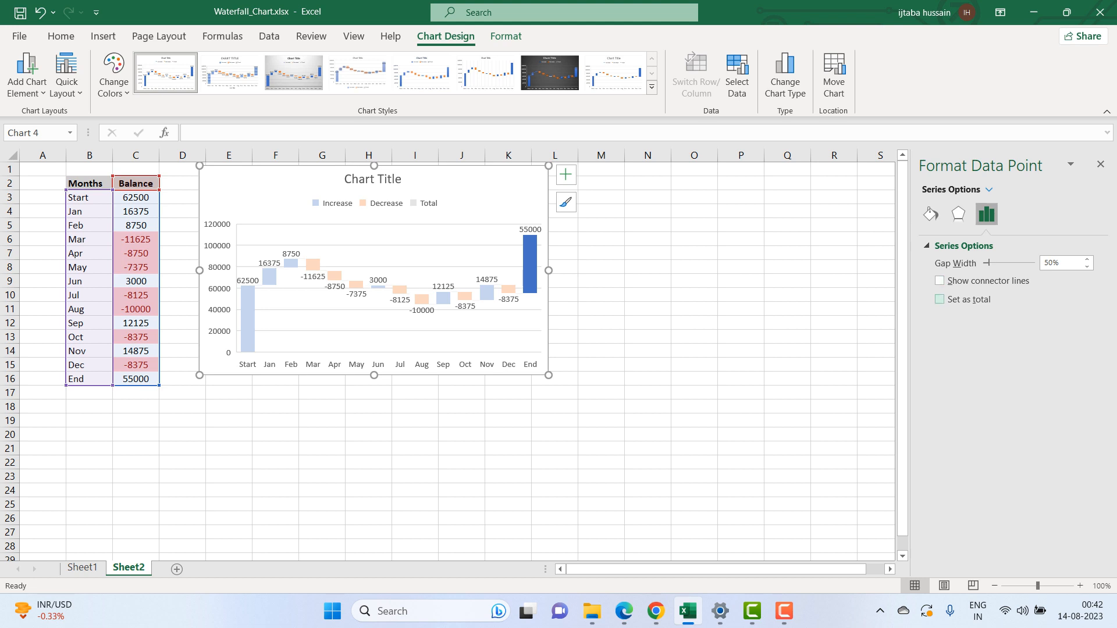
click(939, 300)
click(740, 309)
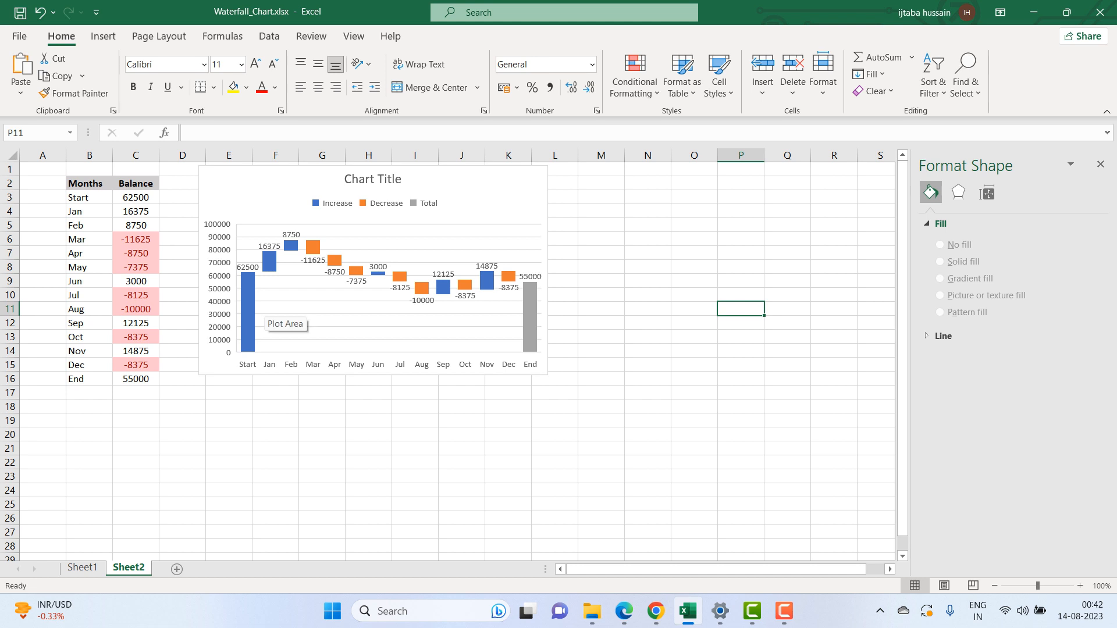
Step: Set the Start column of the waterfall chart as a total
click(247, 295)
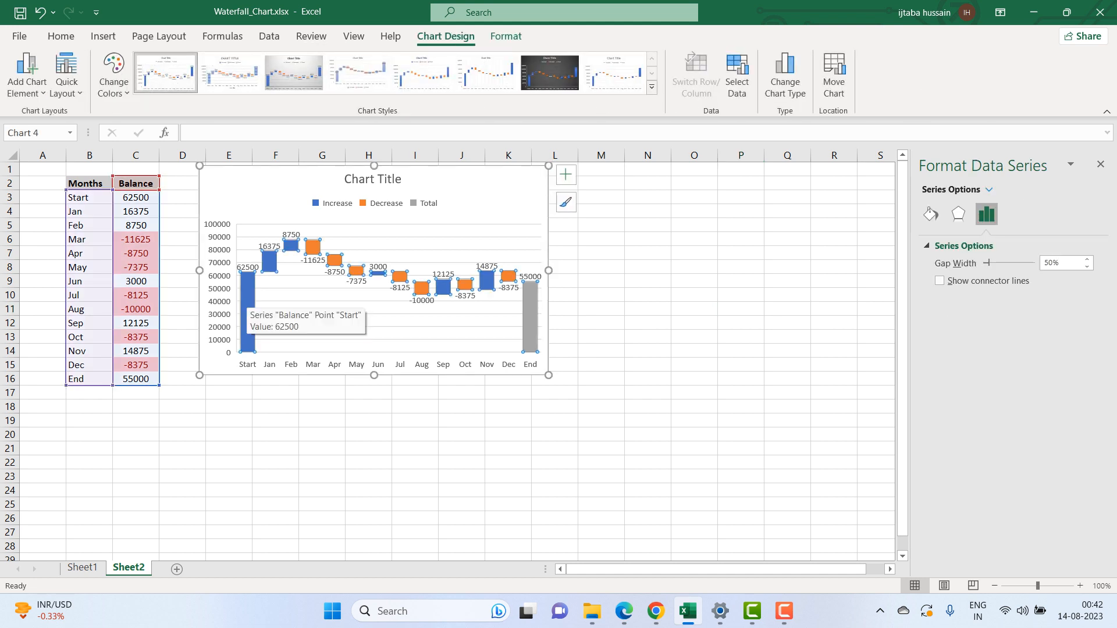
click(248, 306)
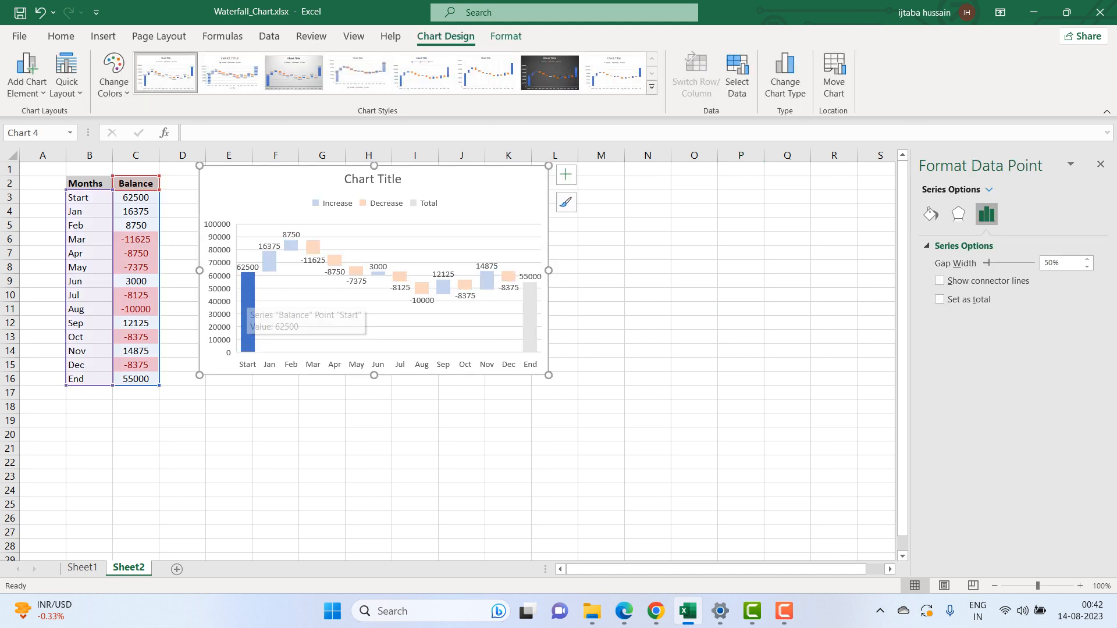
click(939, 299)
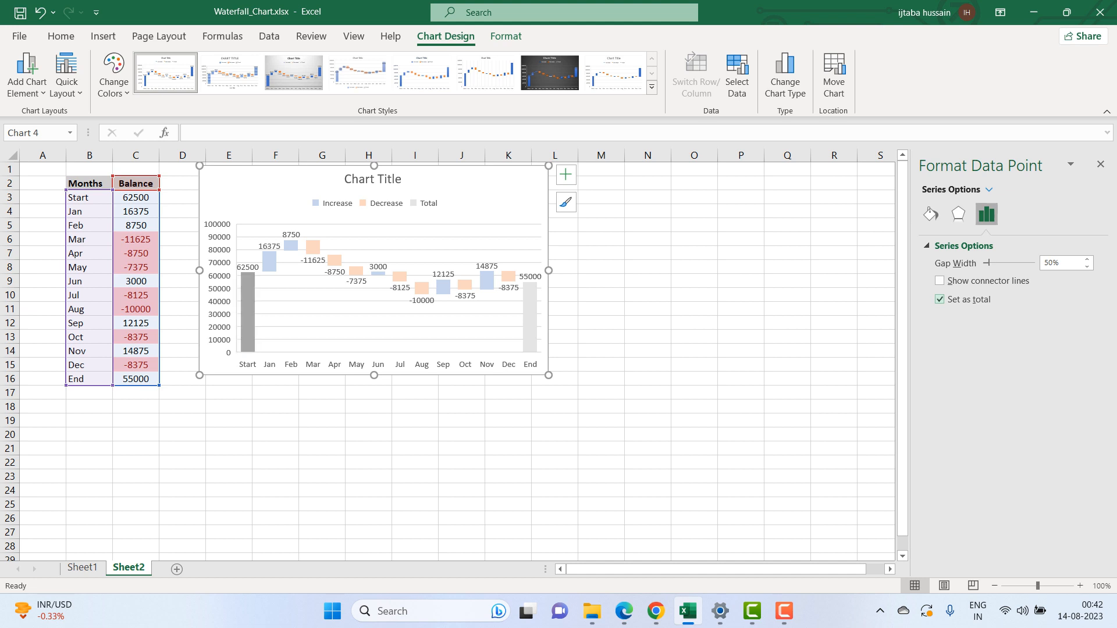
click(740, 281)
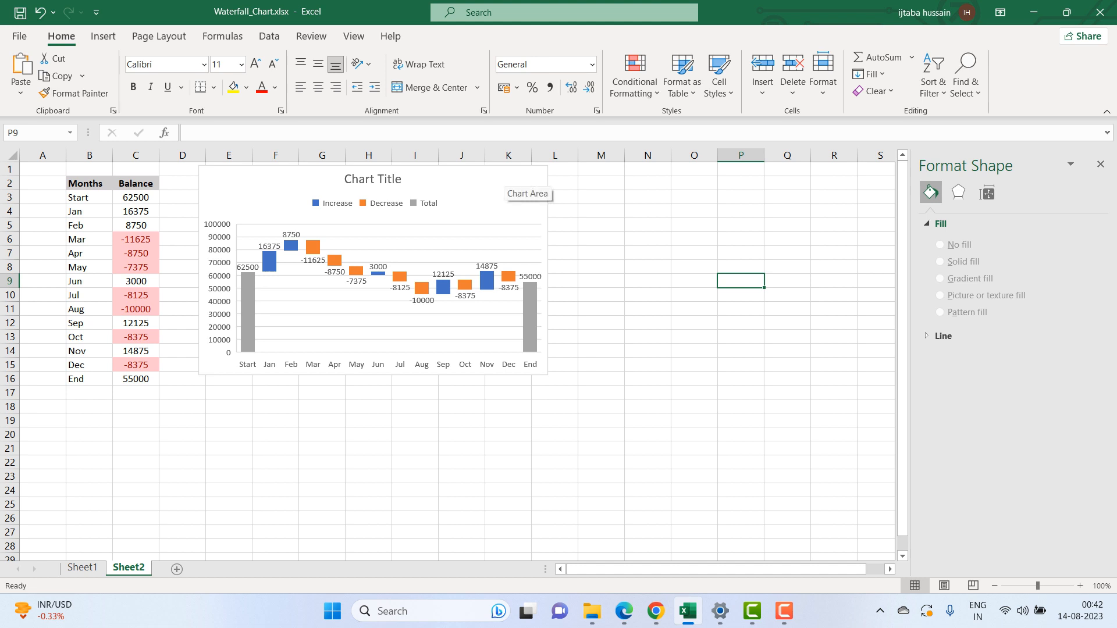
click(511, 185)
click(373, 179)
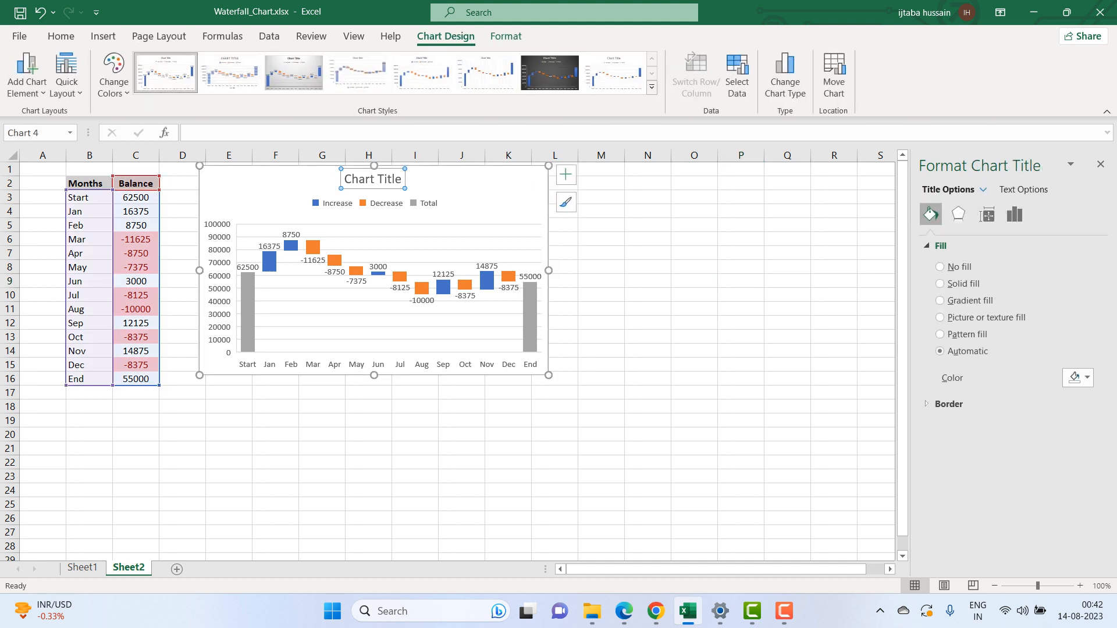
key(Escape)
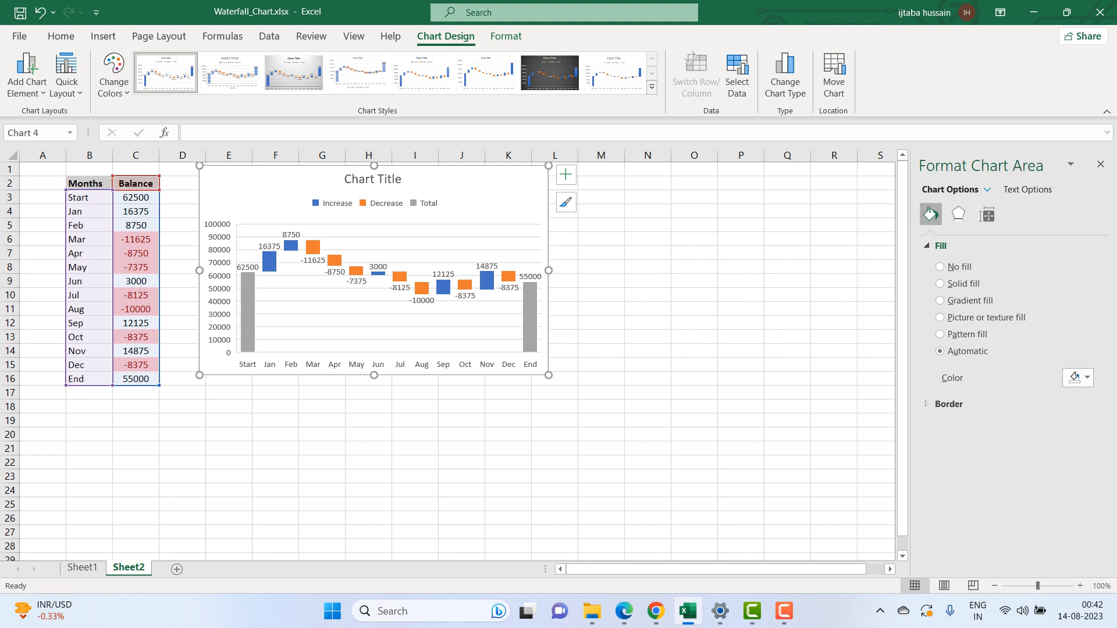
click(373, 179)
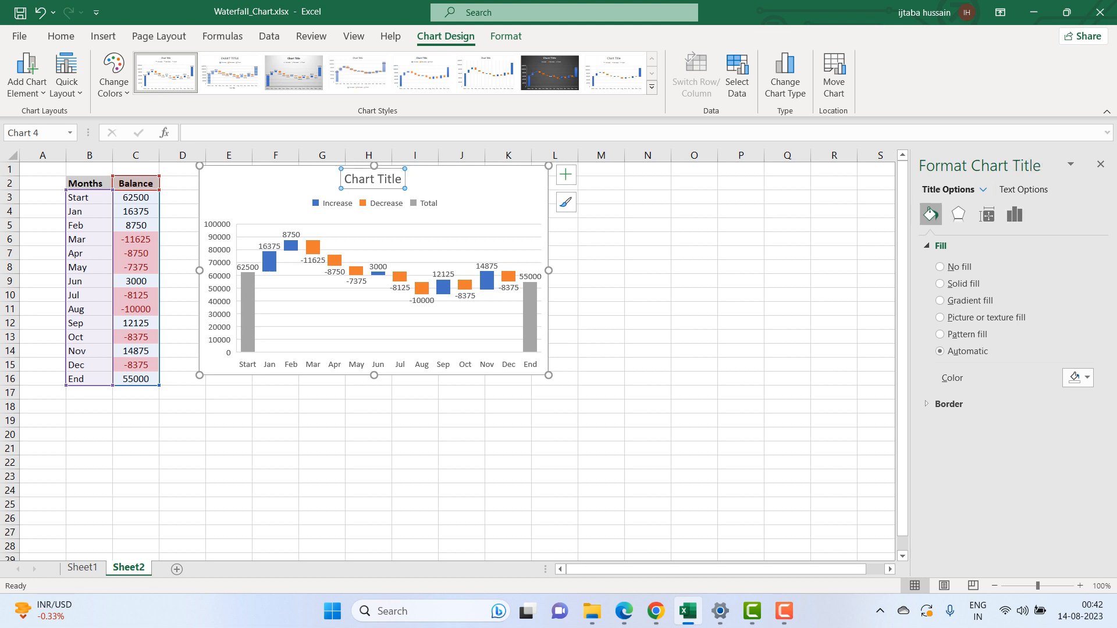
key(Delete)
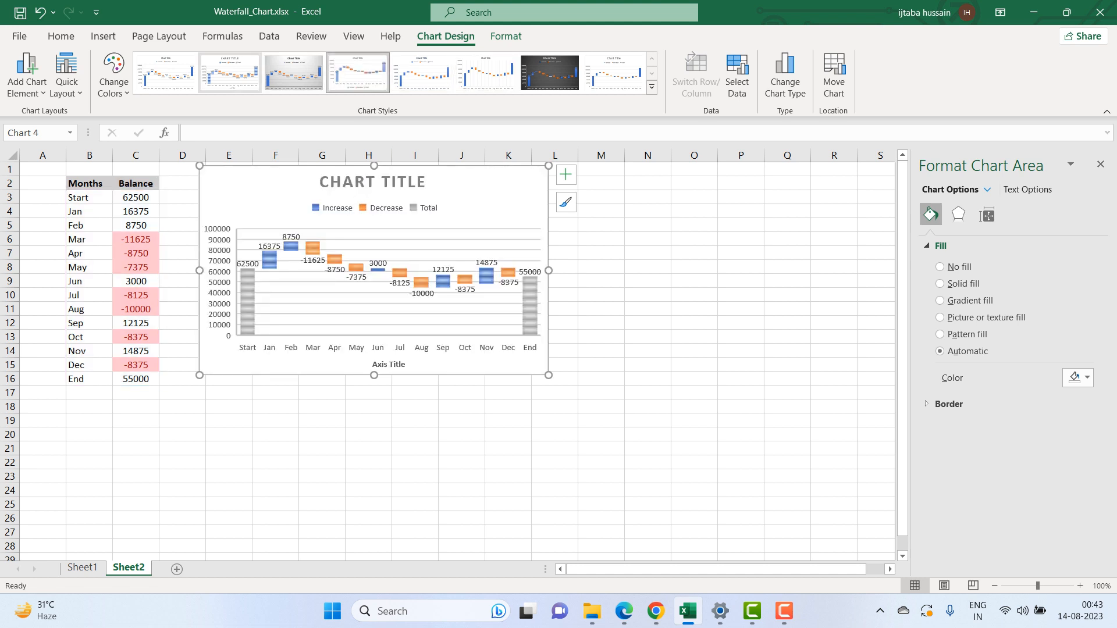
Step: Apply the second preset chart style, with a bold uppercase title and a horizontal axis title, to the waterfall chart
click(230, 73)
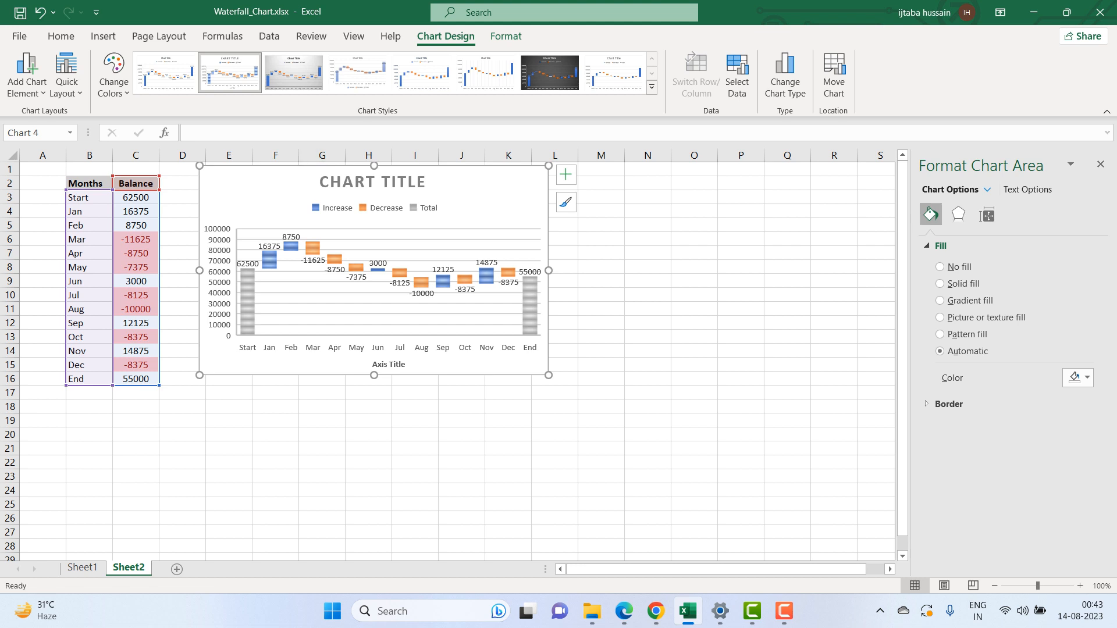
click(372, 183)
key(Escape)
click(373, 182)
key(Escape)
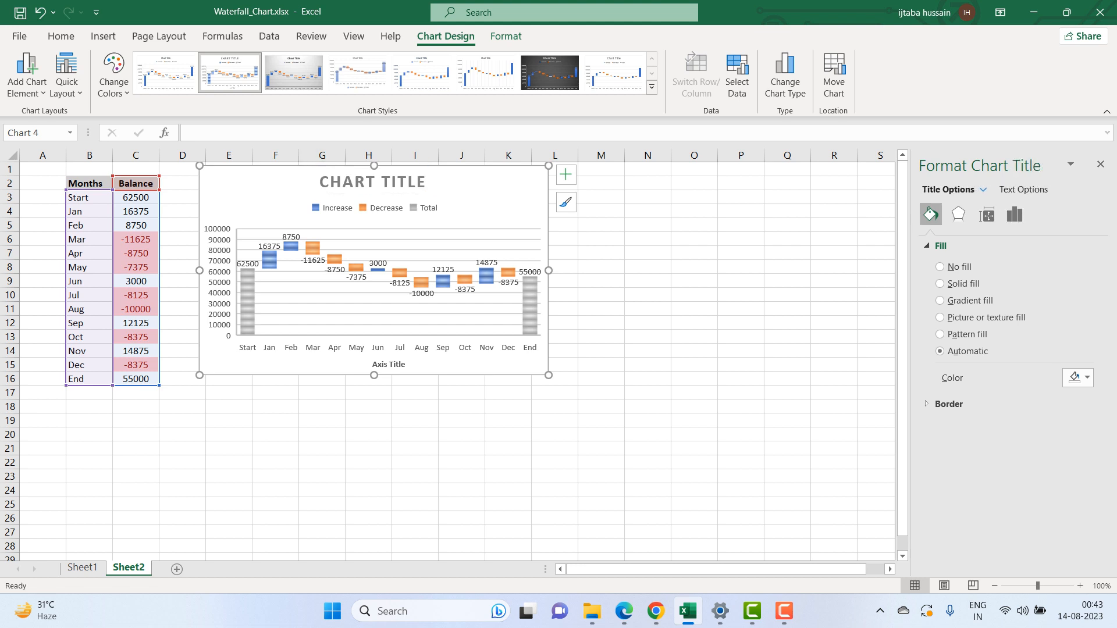
click(349, 181)
click(261, 189)
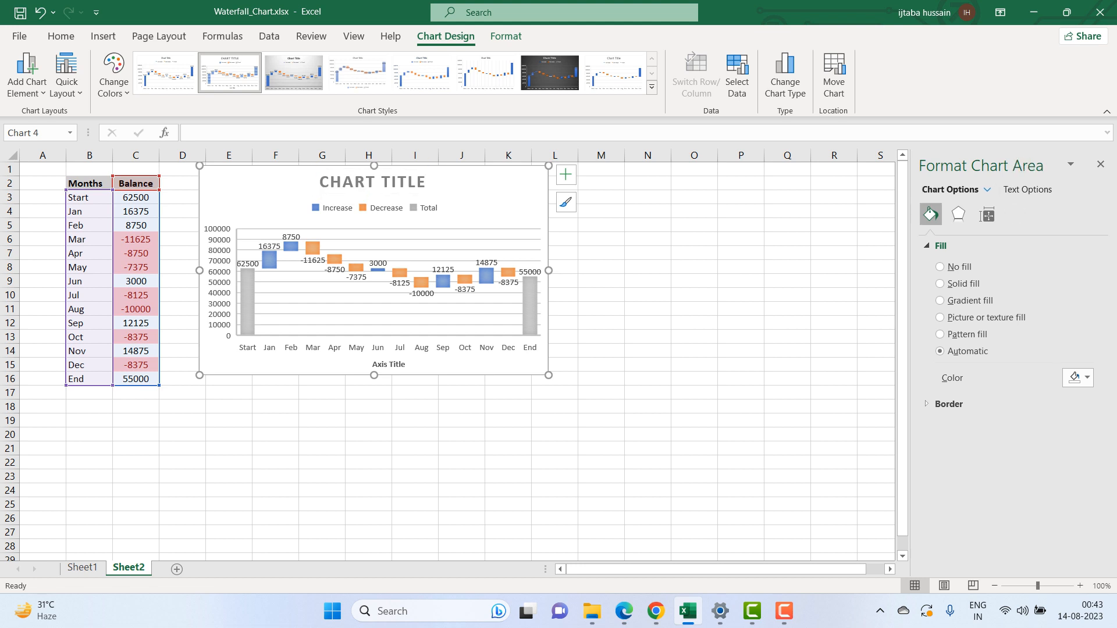